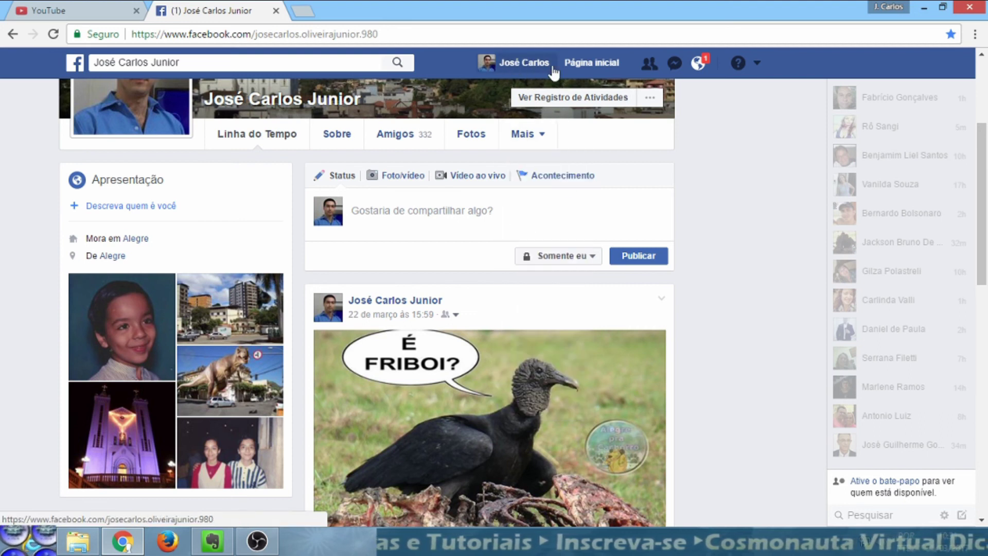
- View the home feed's post composer and return to the composer on the profile timeline
click(588, 64)
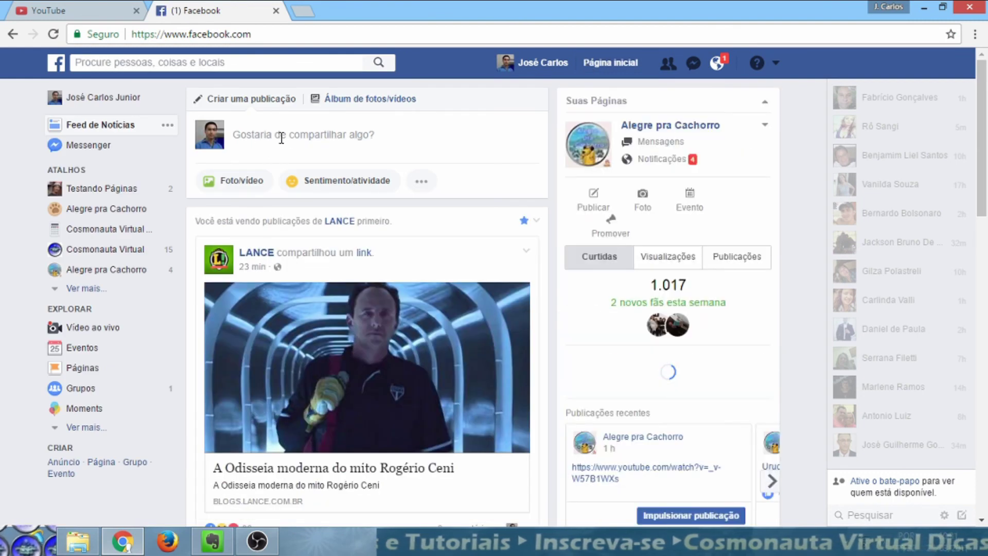
click(555, 64)
scroll(635, 188, down, 3)
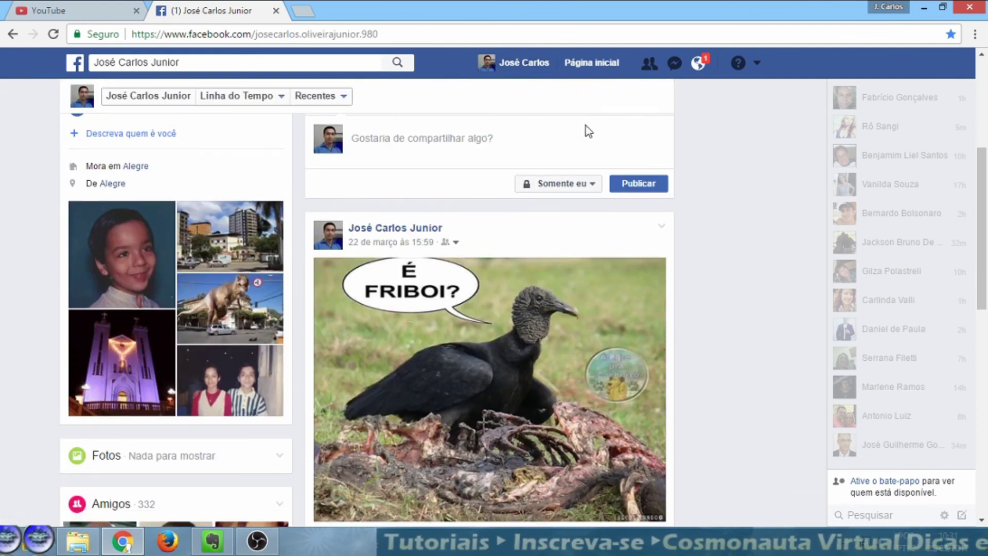
scroll(602, 159, up, 3)
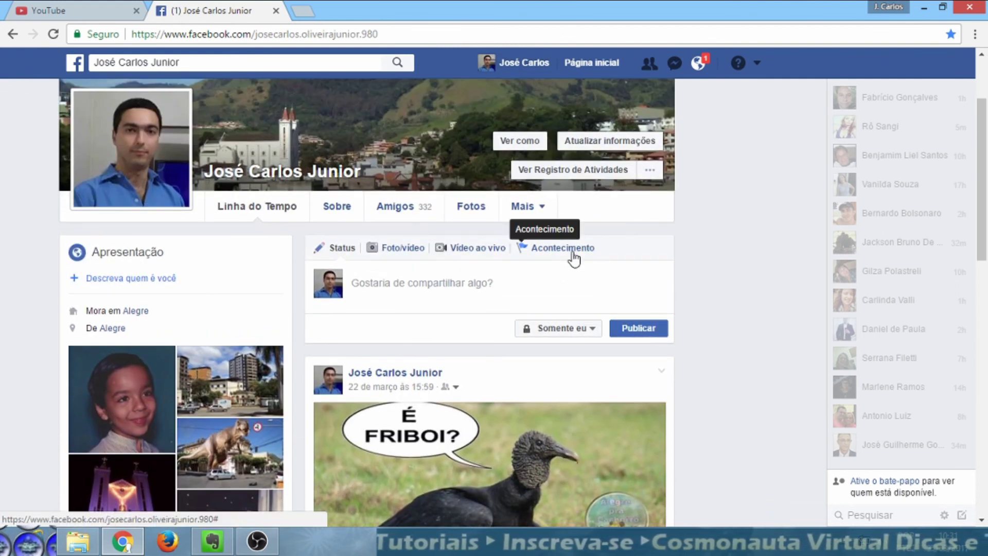
- Start a "Novo relacionamento" life event from the "Família e relacionamentos" category
click(569, 252)
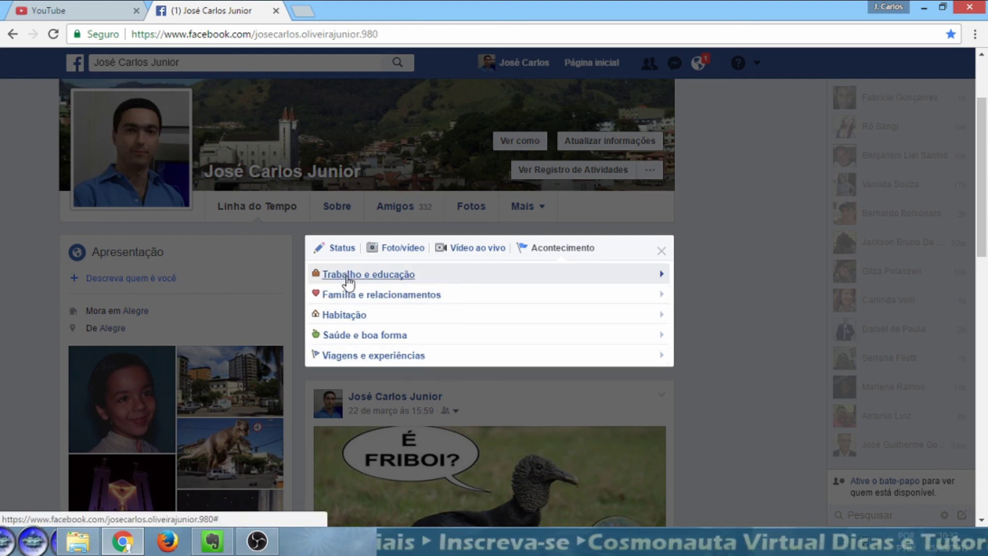
click(355, 277)
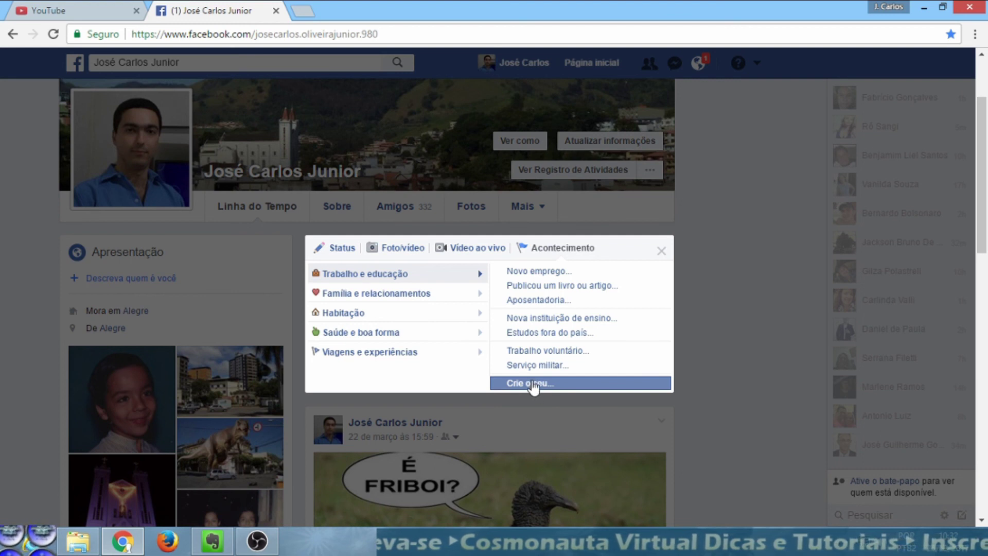
mouse_move(386, 291)
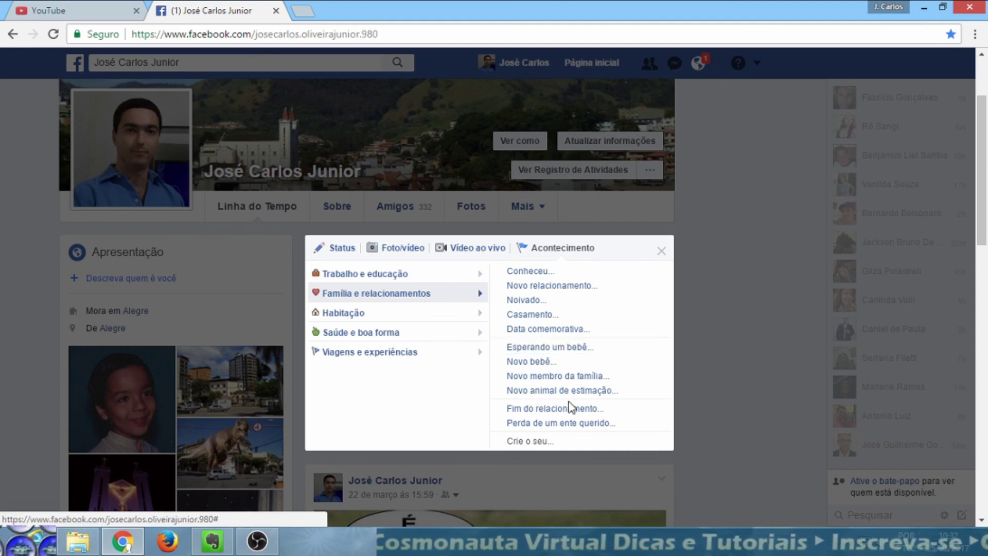
click(542, 291)
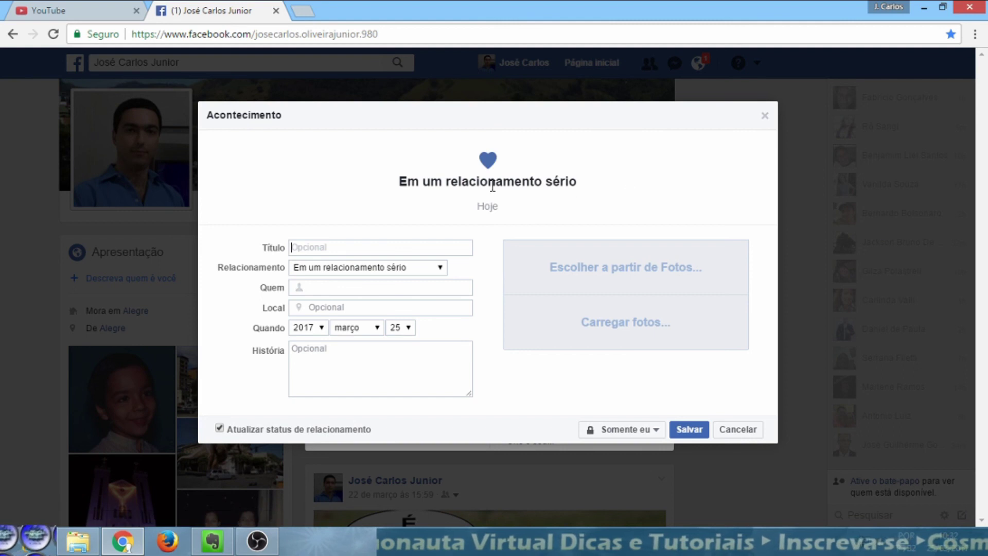
- Try the relationship type "Em um relacionamento complicado" and set it back to "Em um relacionamento sério"
click(308, 249)
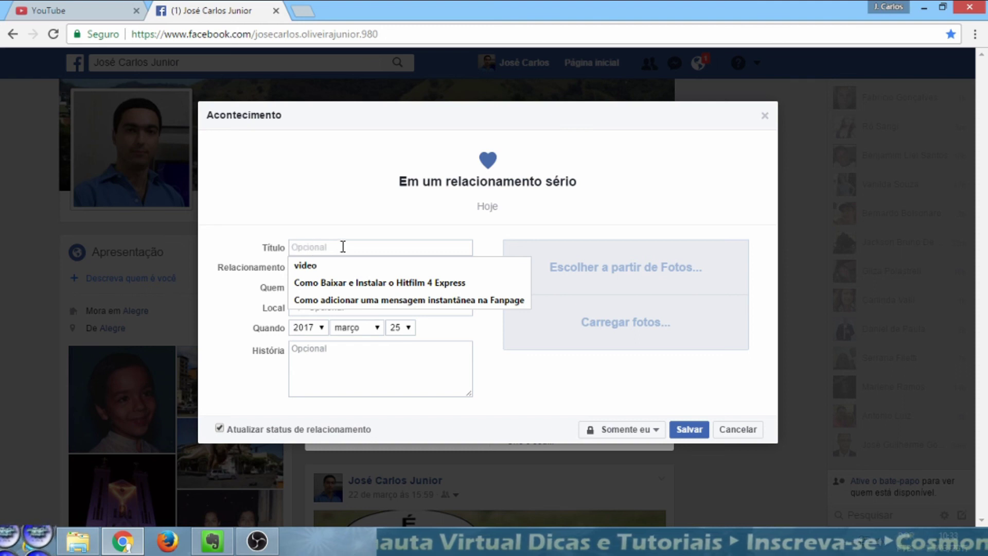
click(300, 205)
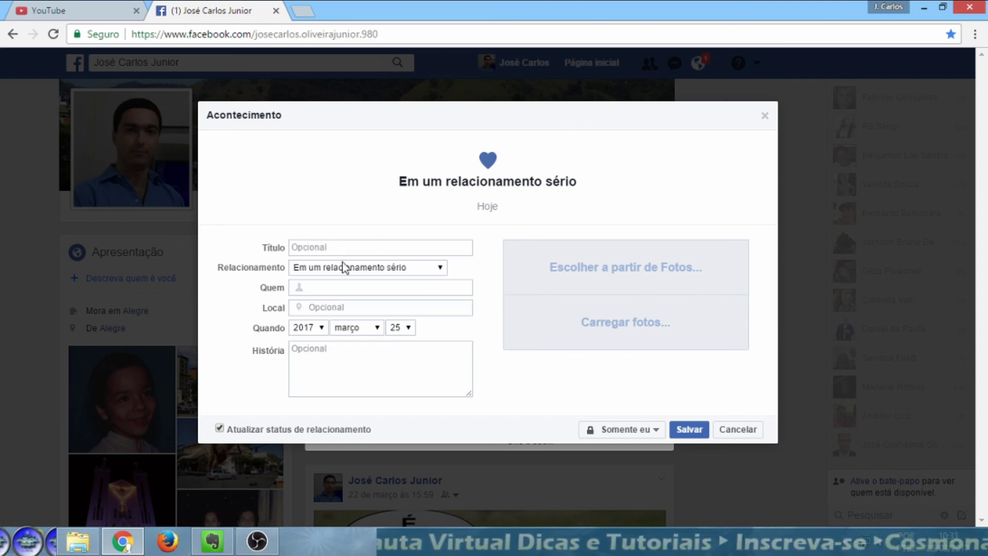
click(442, 269)
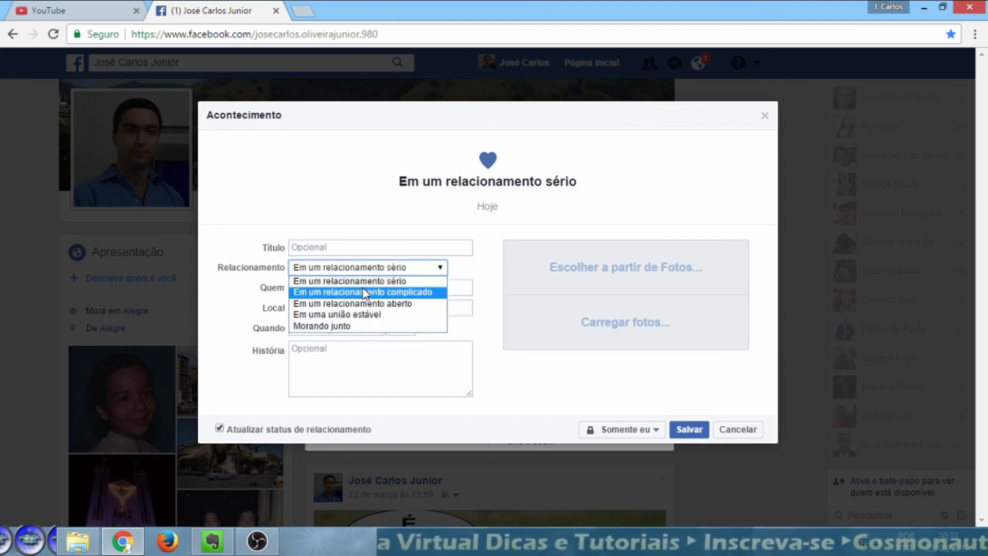
click(382, 292)
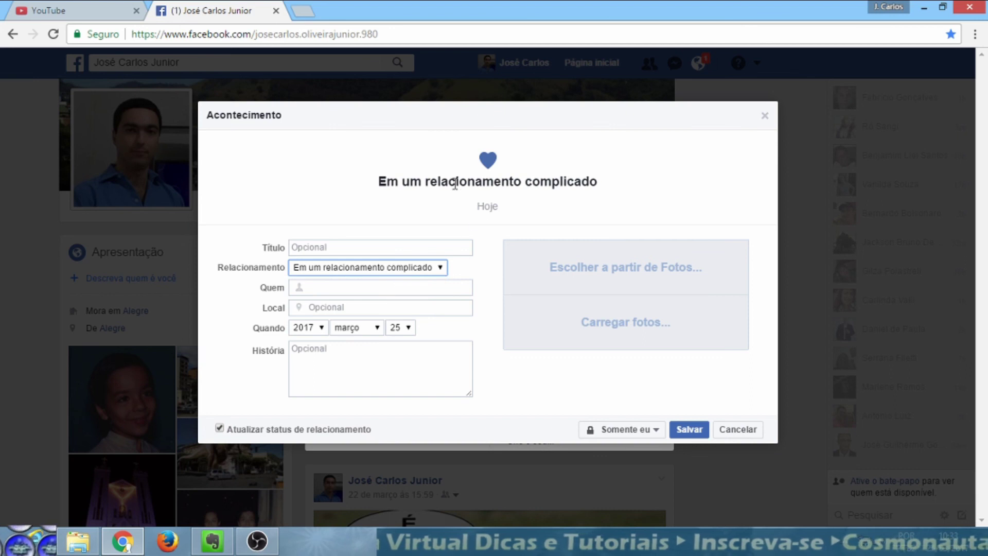
click(440, 268)
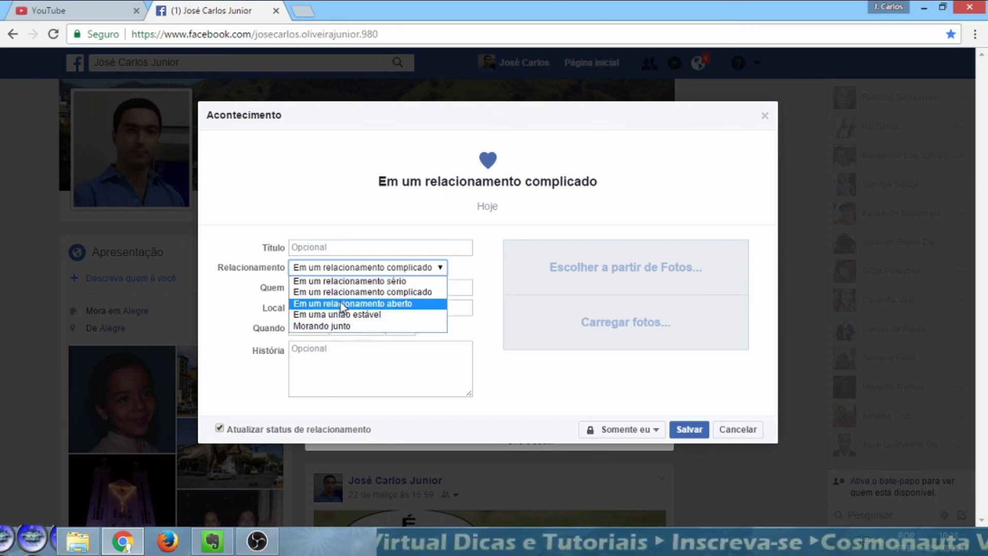
click(368, 281)
click(440, 266)
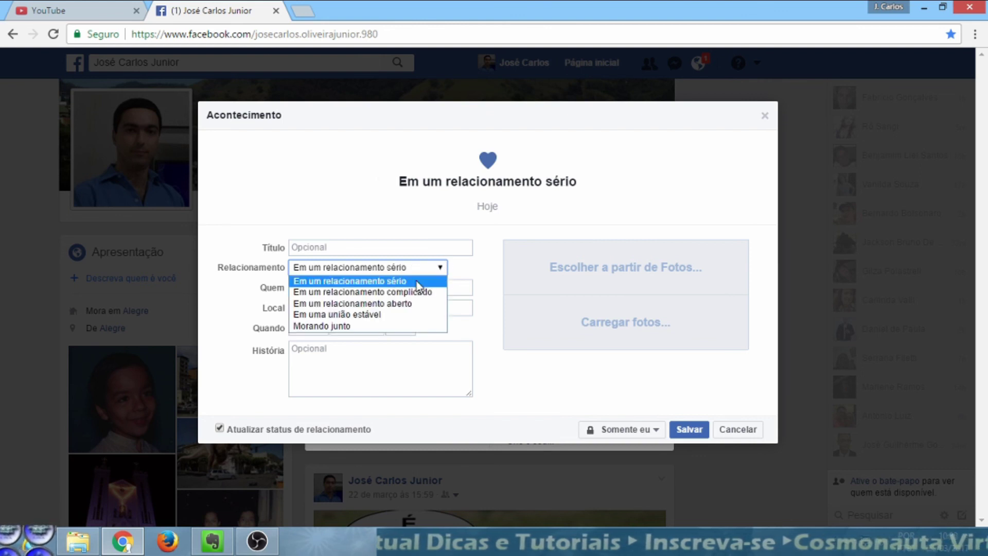
click(355, 282)
- Tag a friend as the partner in the relationship event
click(308, 288)
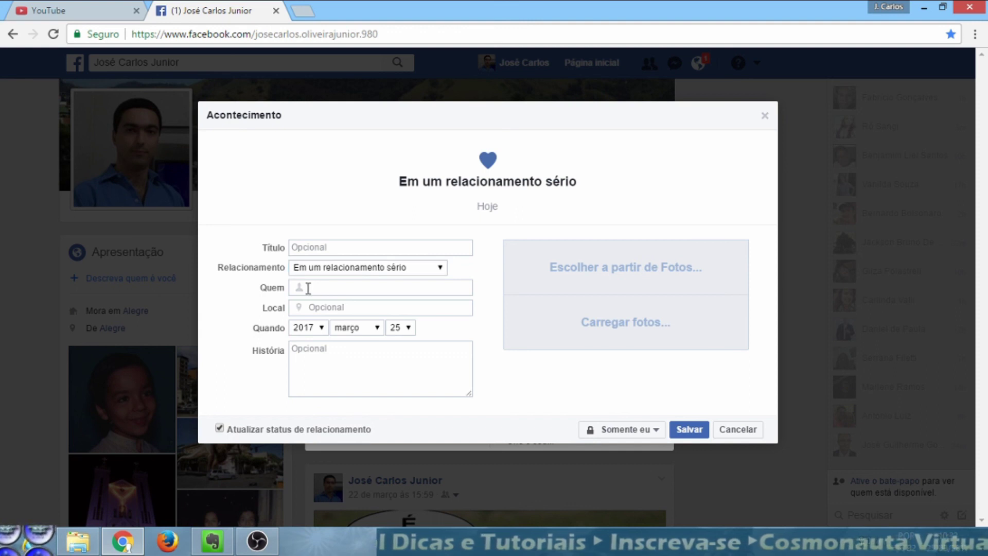
text(Va)
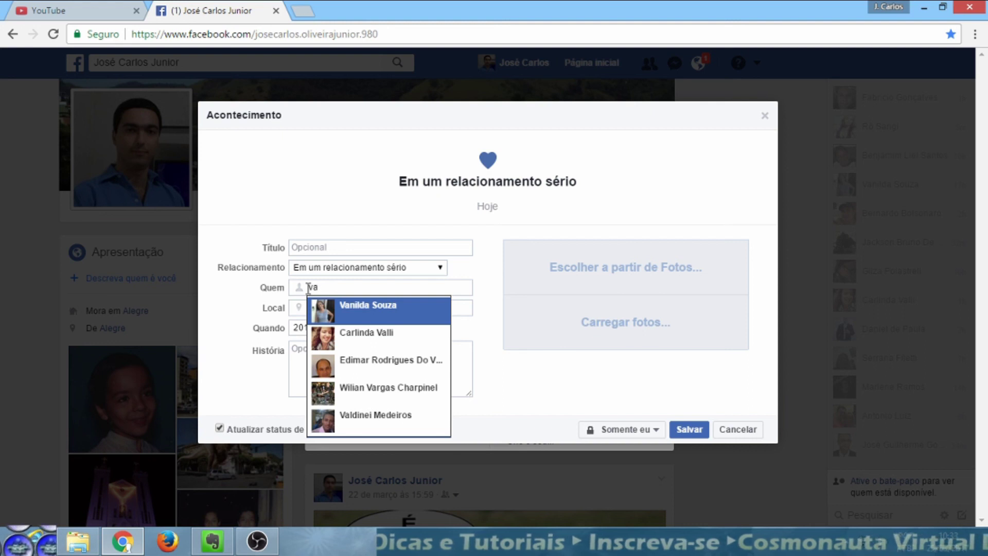
click(364, 312)
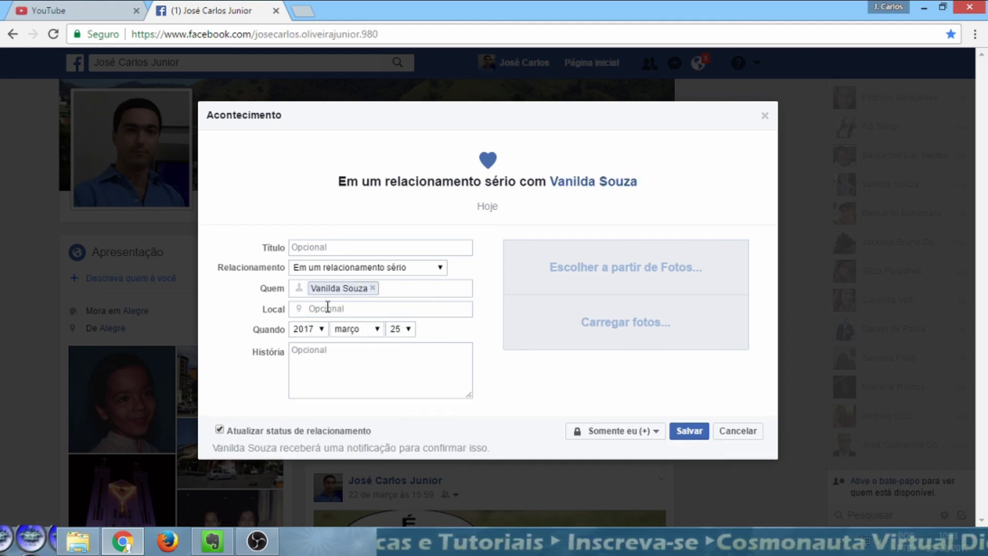
- Examine the location, year, month, day and story fields of the event
click(372, 311)
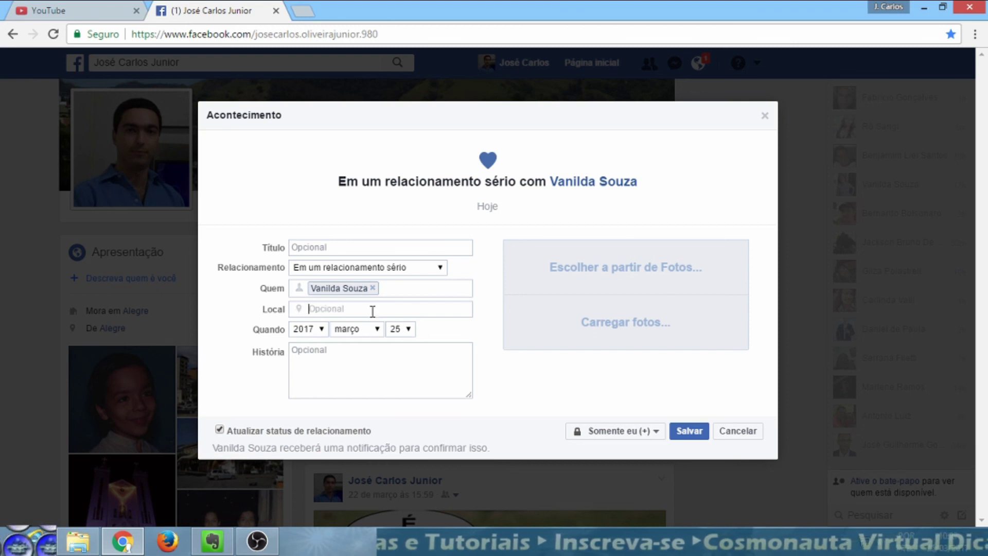
click(323, 329)
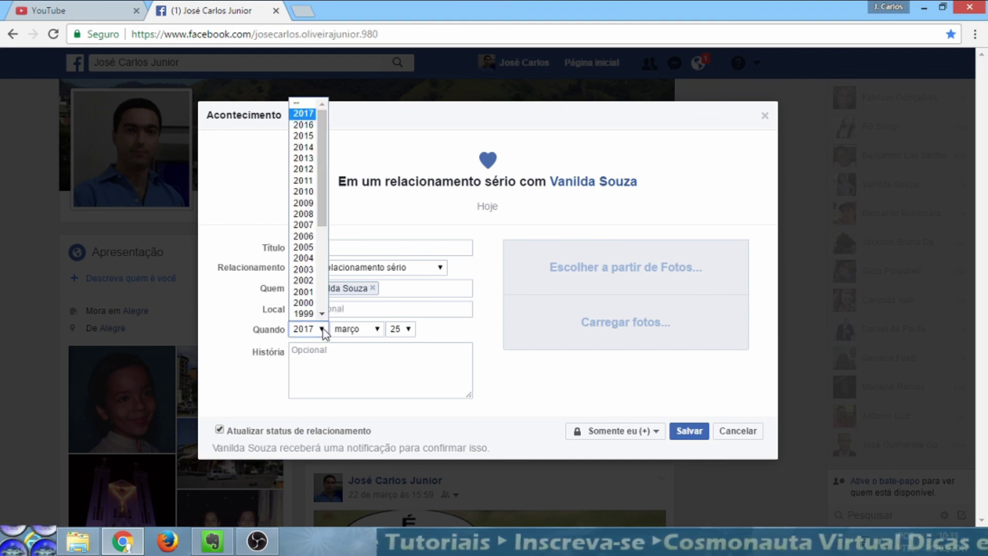
click(377, 330)
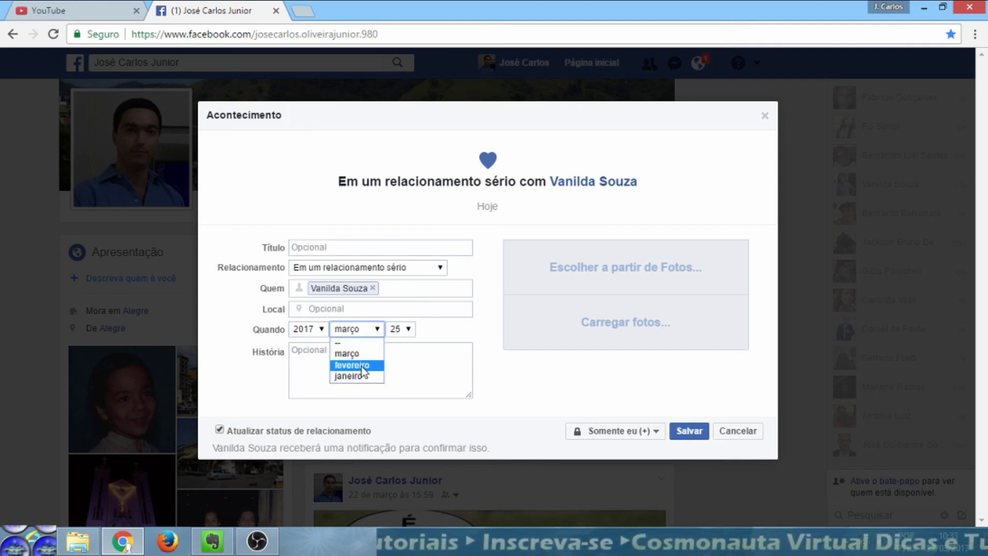
click(410, 333)
click(410, 331)
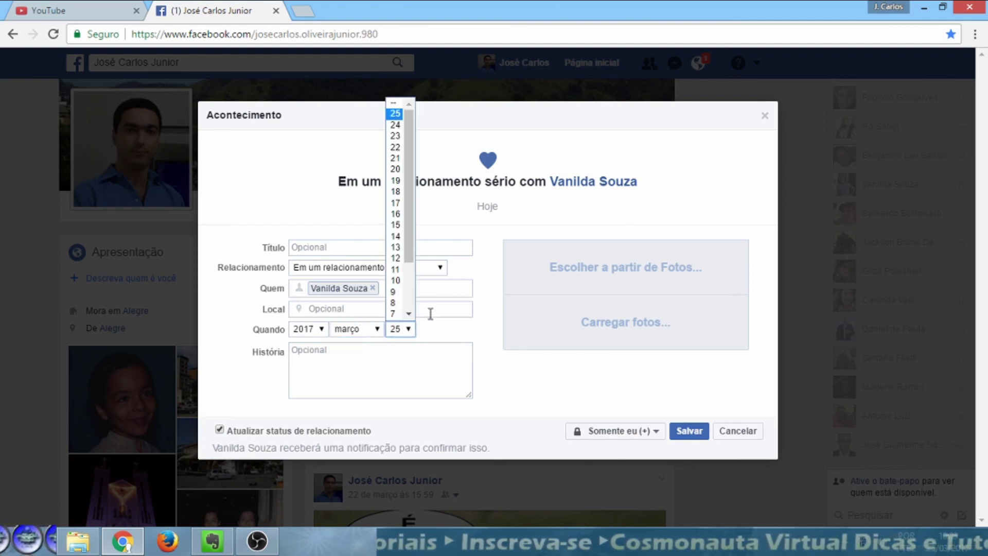
click(450, 328)
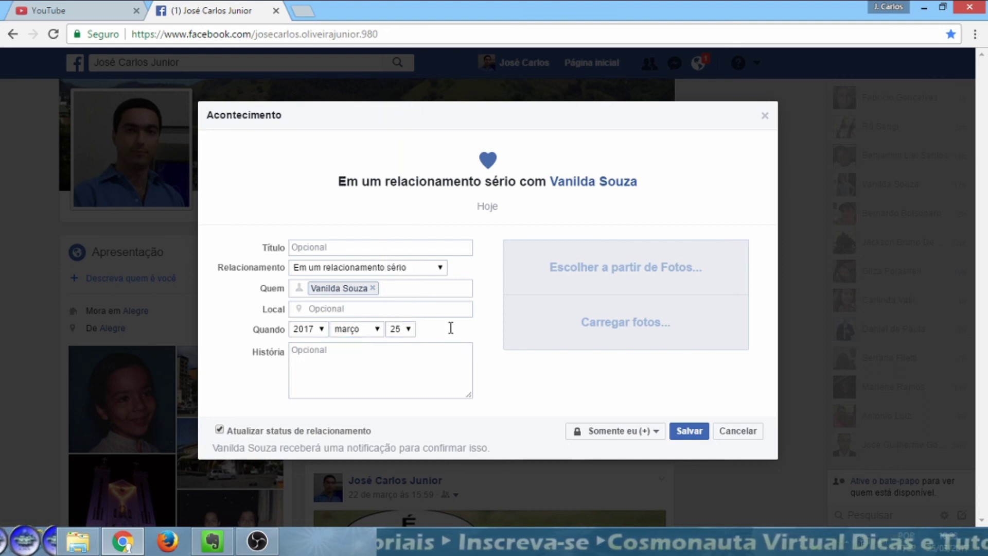
click(298, 351)
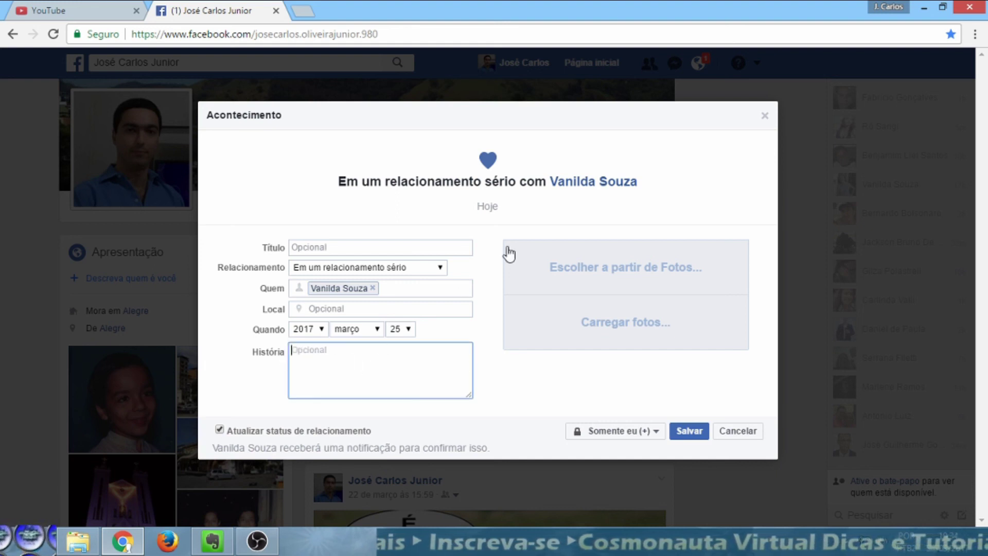
click(511, 385)
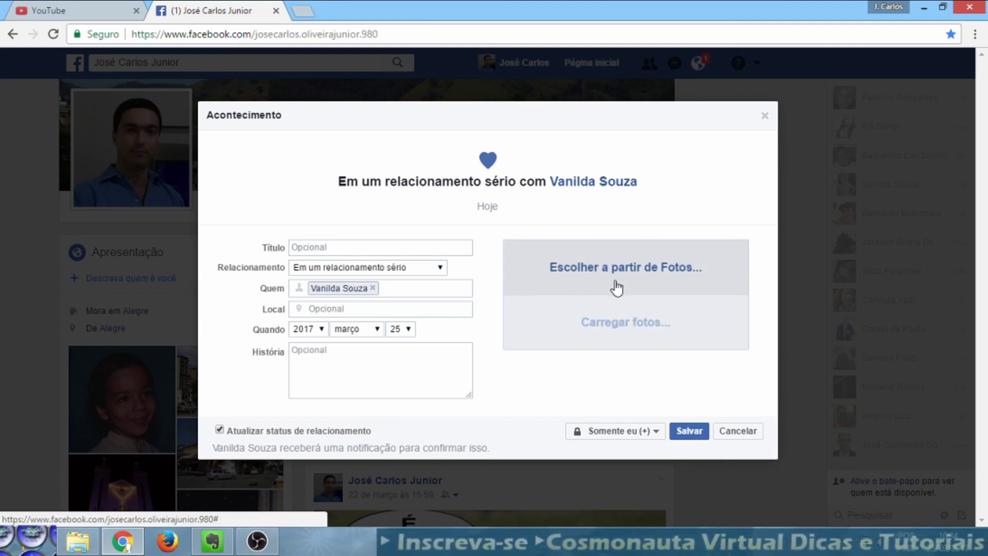
- Try adding the eagle picture to the event from the existing photo albums, and discard that draft
click(655, 273)
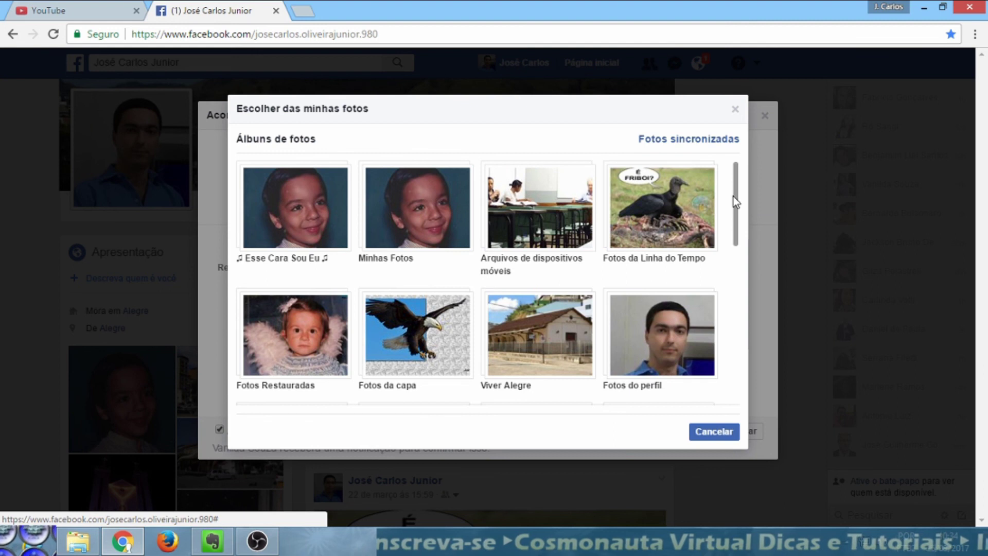
scroll(733, 197, down, 3)
scroll(724, 189, up, 3)
scroll(724, 189, down, 4)
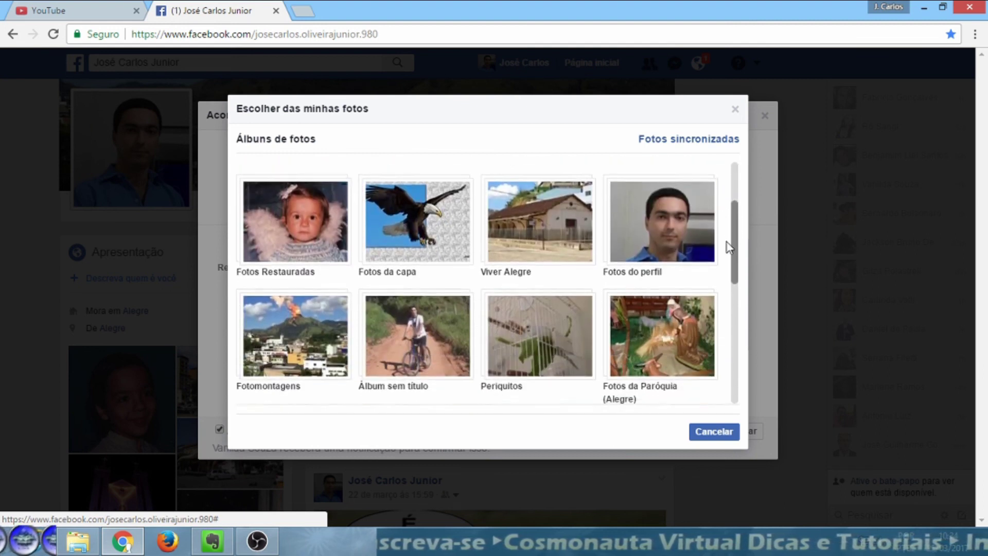
scroll(735, 269, up, 3)
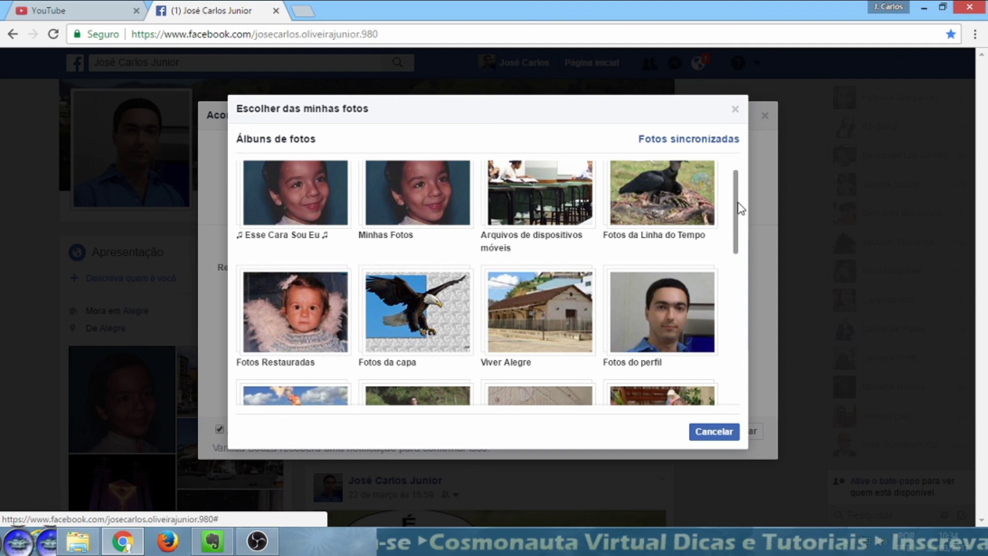
scroll(740, 209, up, 2)
click(667, 193)
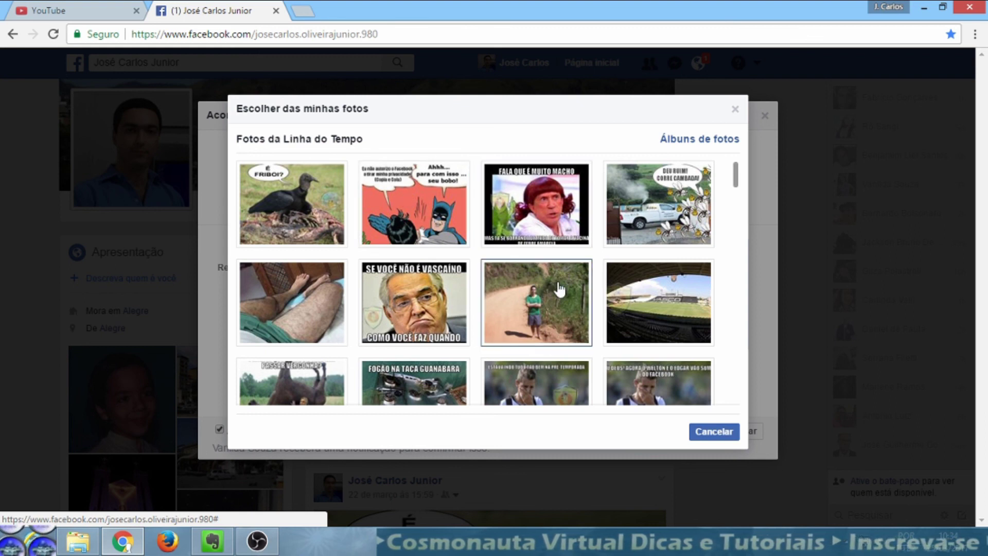
scroll(560, 290, down, 3)
click(667, 355)
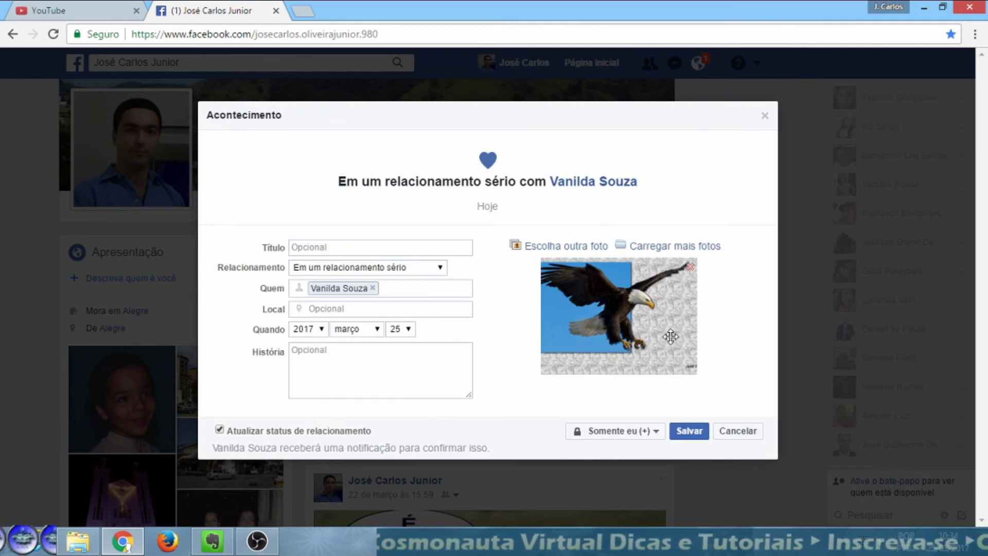
click(706, 432)
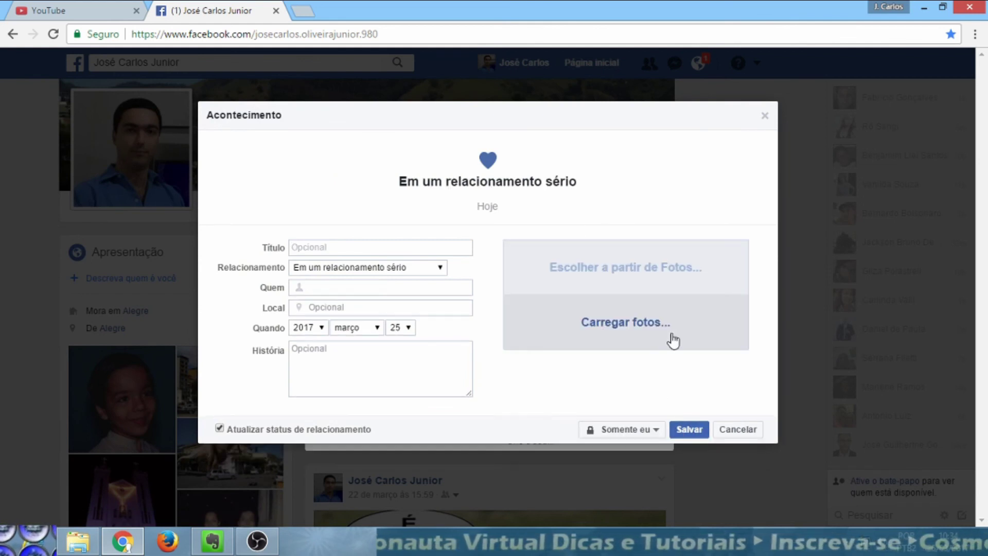
- Upload the image bebechorao from the computer to the relationship event as its only photo
click(636, 326)
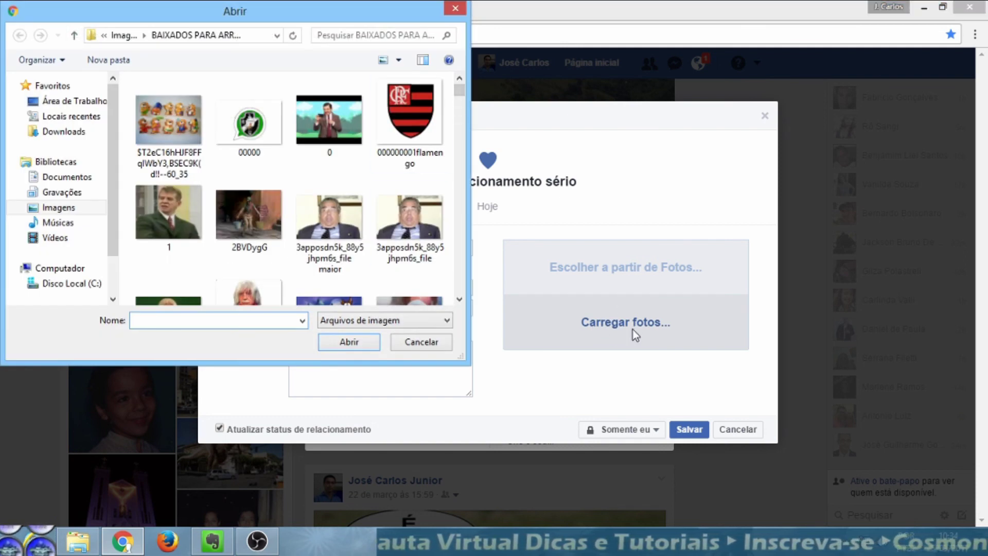
drag(460, 89, 449, 125)
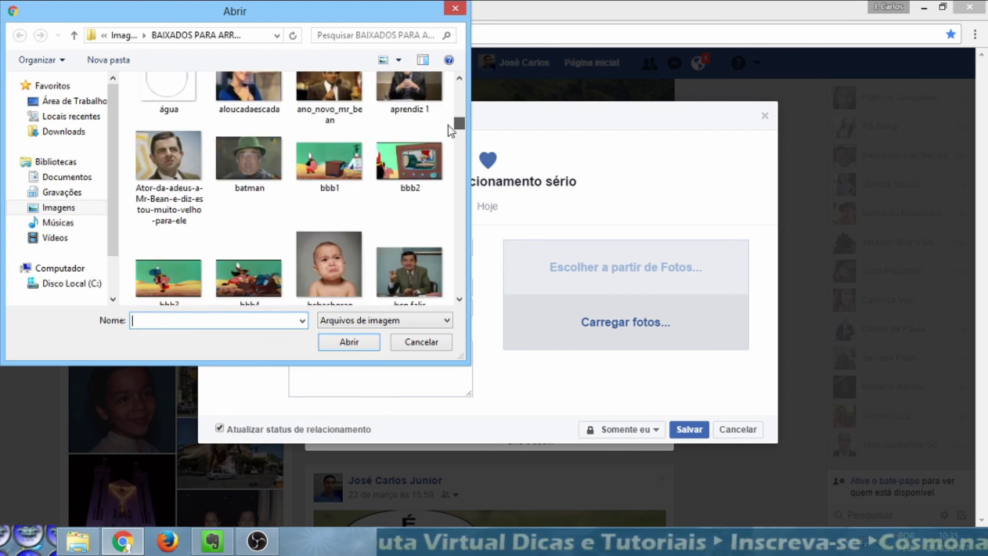
click(341, 261)
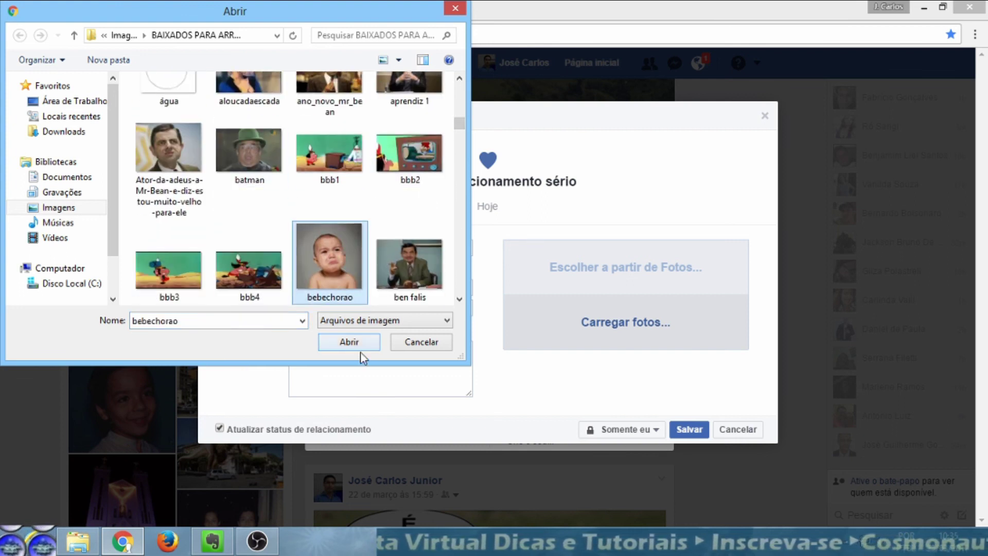
click(349, 342)
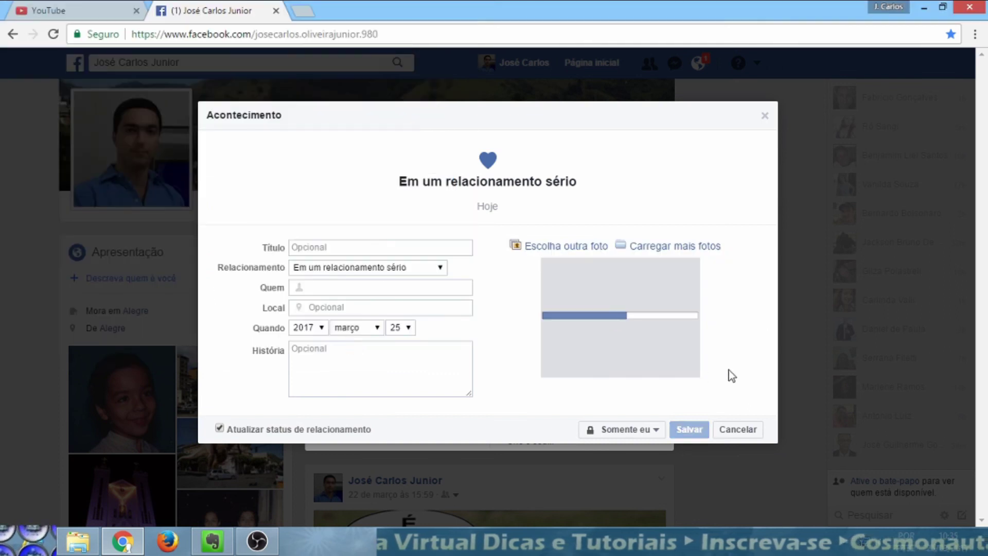
click(665, 247)
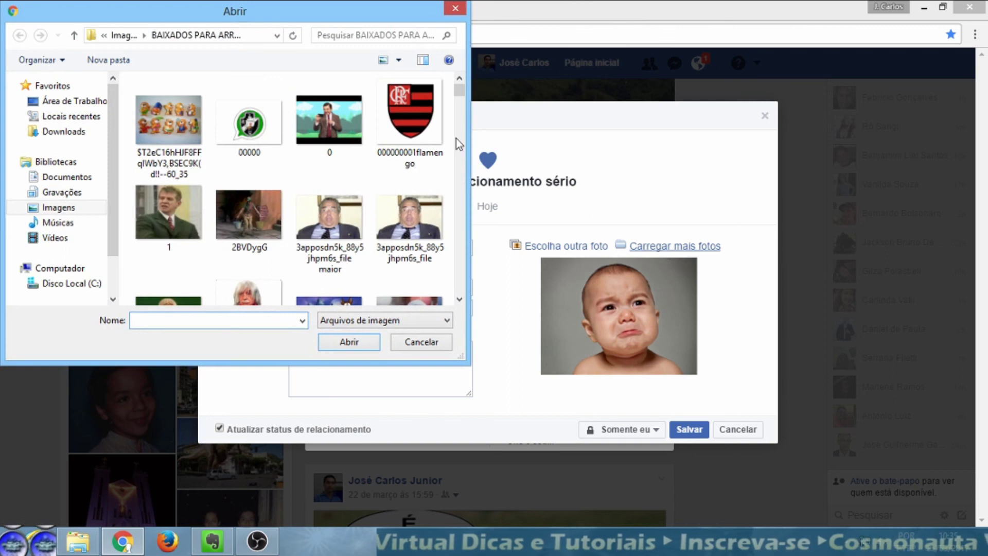
click(455, 8)
click(374, 287)
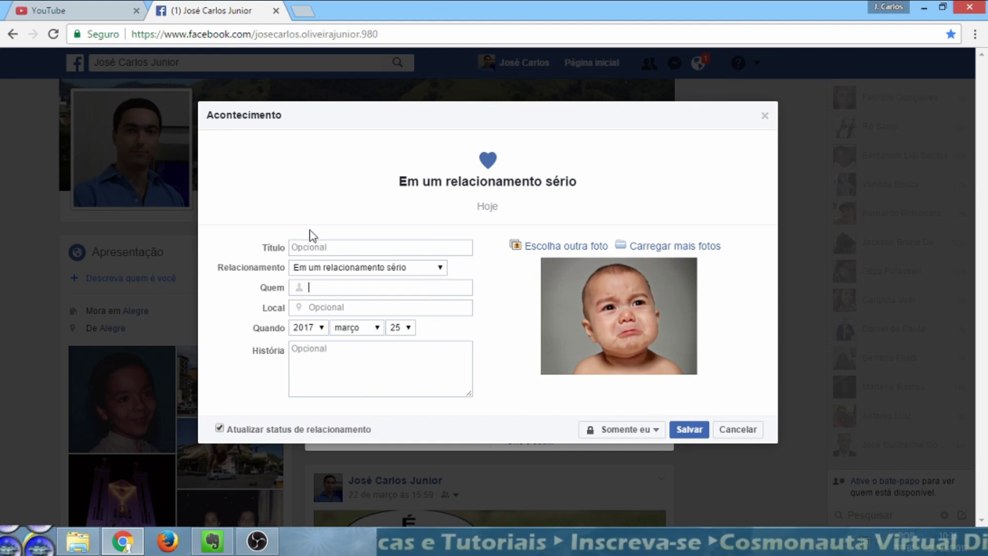
- Discard the open relationship draft and try out a custom family and relationships event titled "separou", cancelling it without saving
click(738, 429)
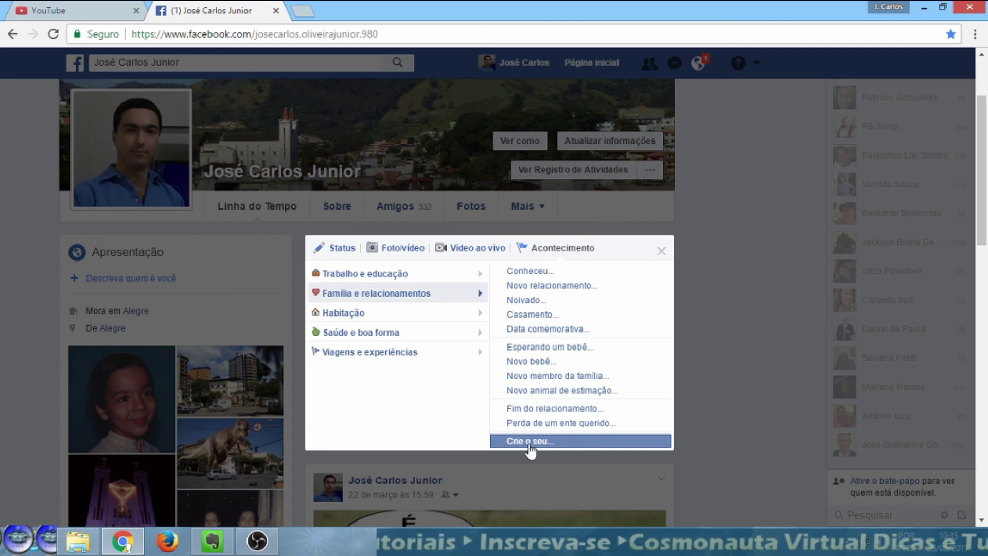
click(528, 441)
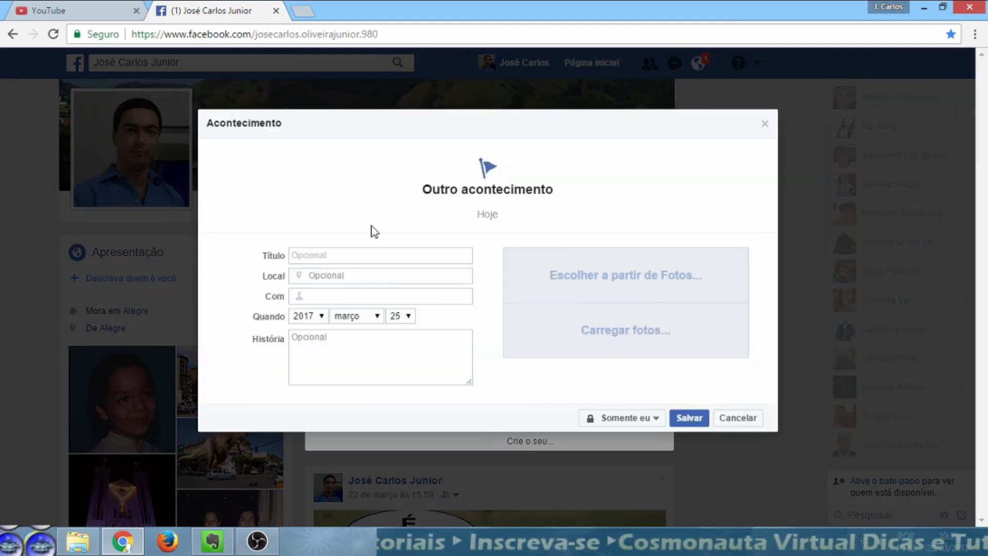
click(316, 255)
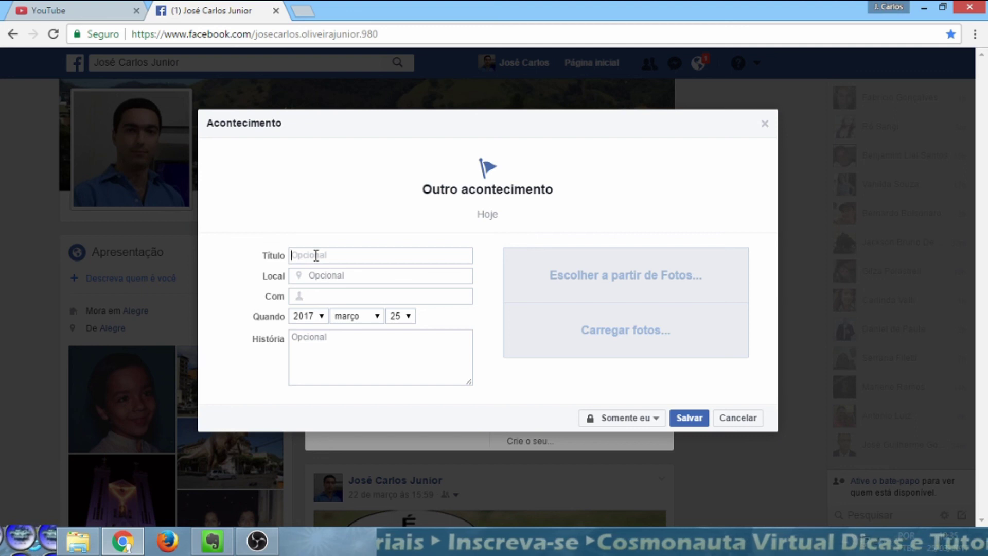
text(separou)
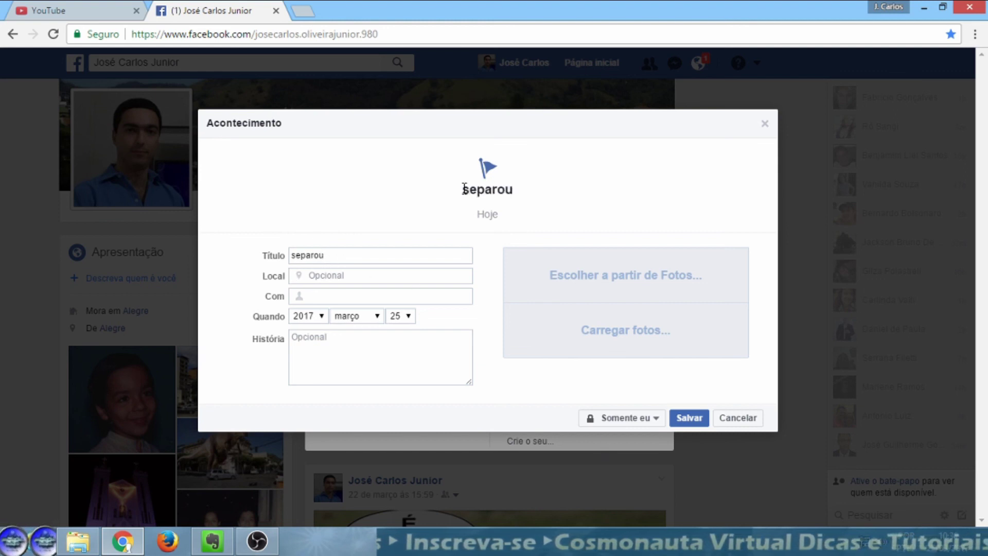
drag(515, 230, 461, 219)
click(461, 219)
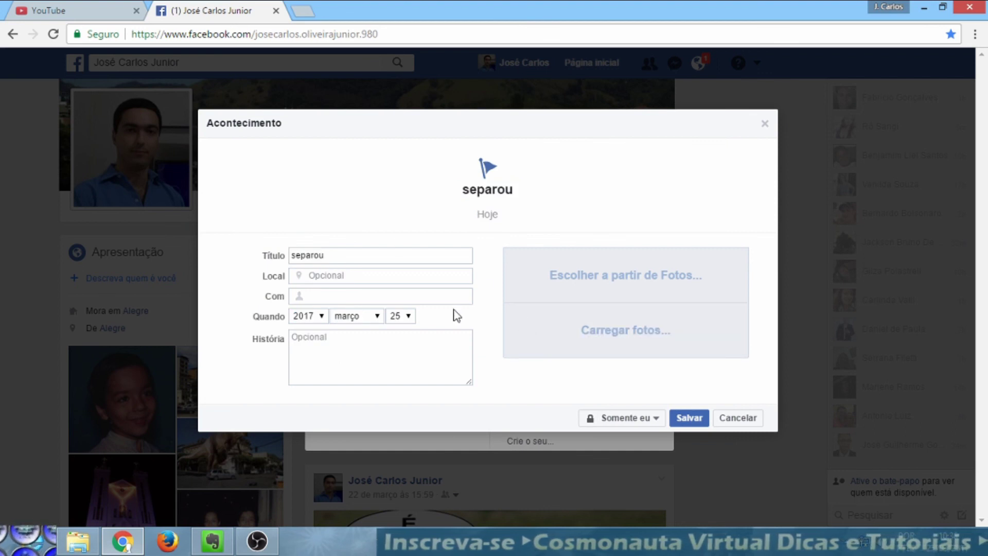
click(738, 418)
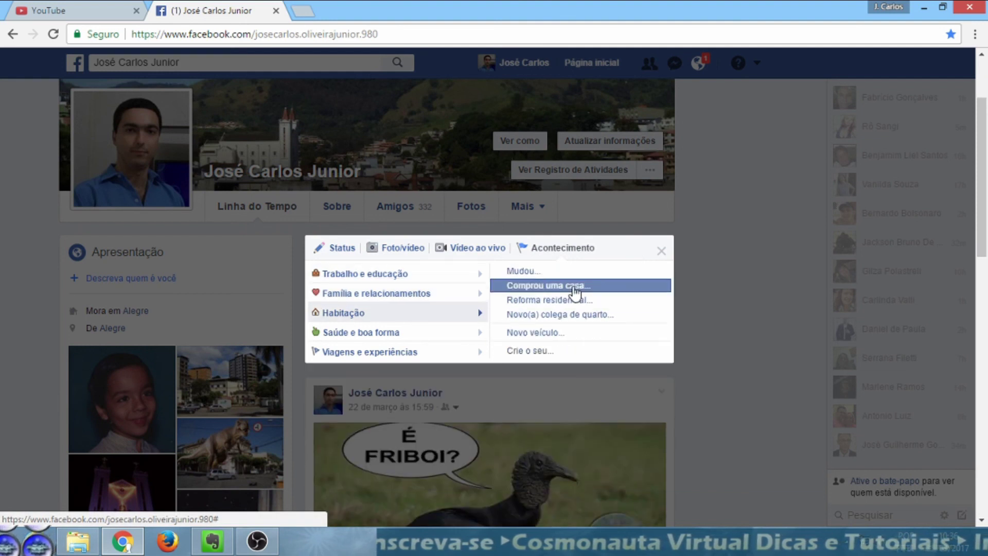
- Start a new relationship event of type Em um relacionamento sério and attach the childhood portrait from the Minhas Fotos album
click(371, 293)
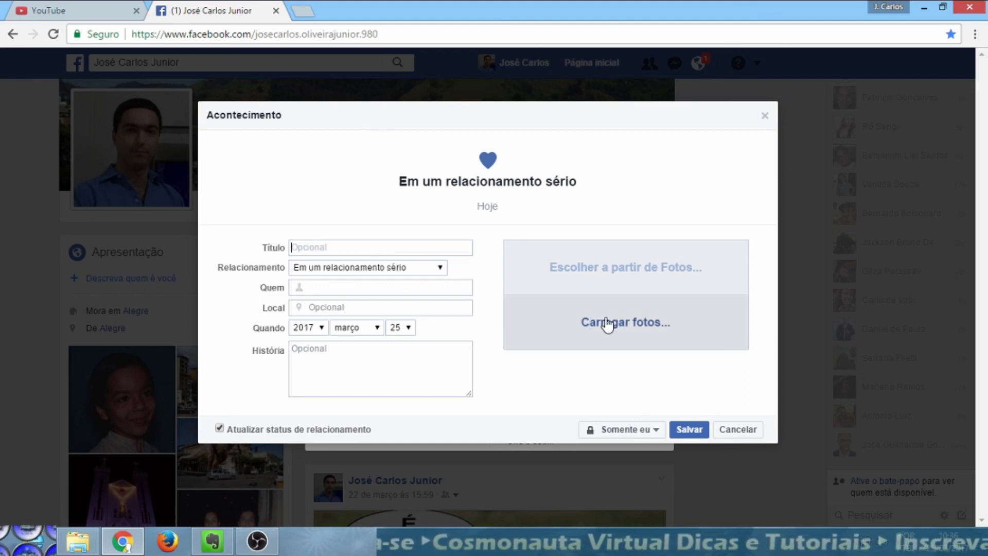
click(593, 283)
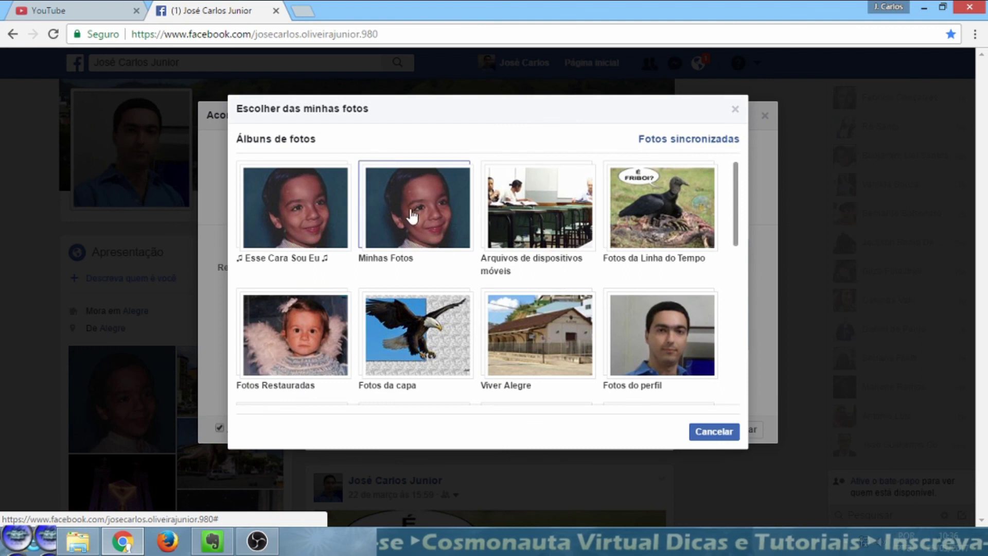
click(419, 226)
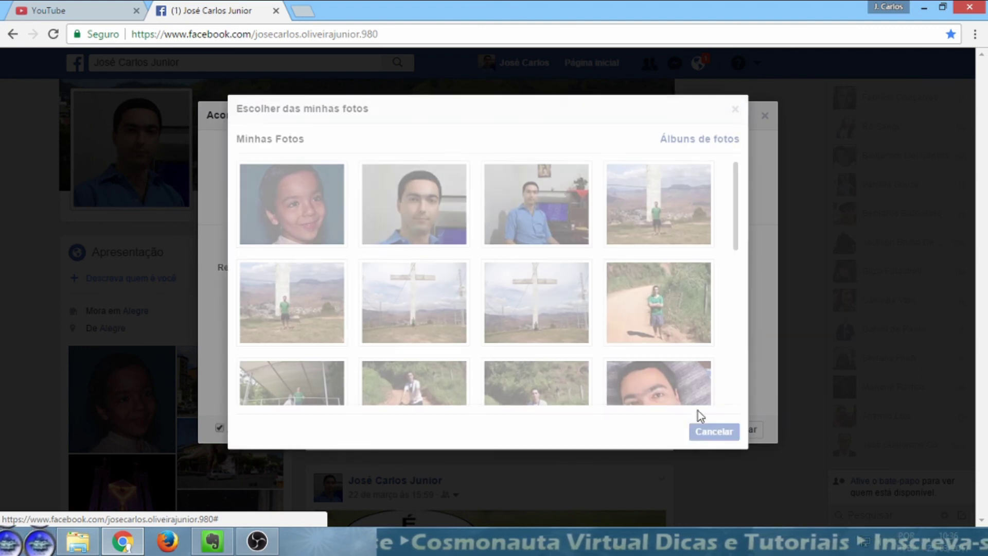
click(323, 207)
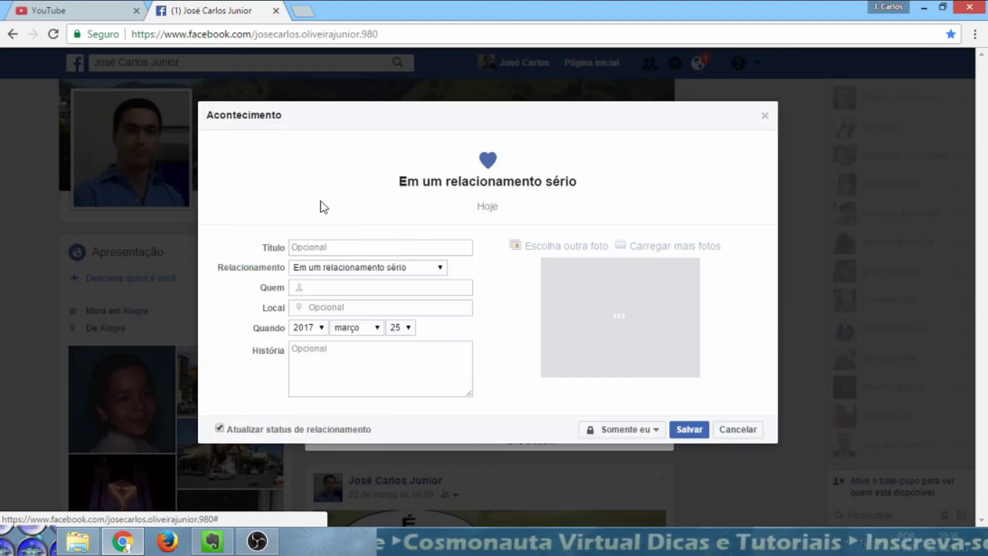
- Save the relationship event and review its published post with the photo on the timeline
click(691, 432)
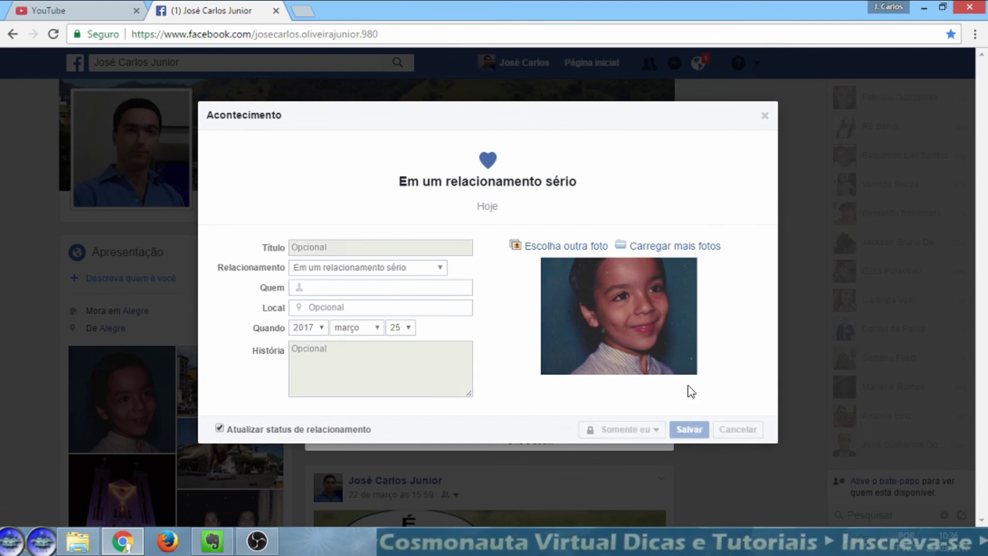
scroll(669, 376, down, 4)
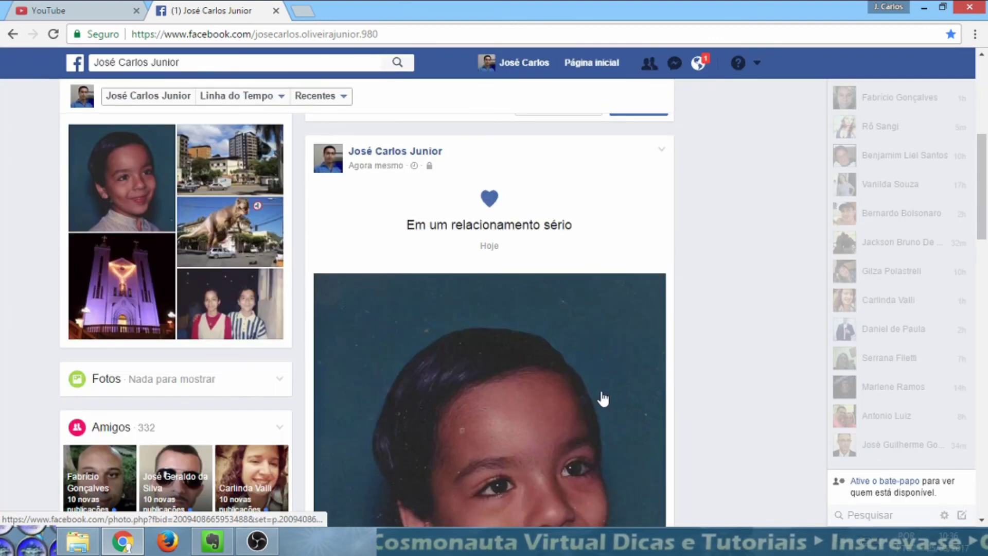
scroll(523, 273, down, 4)
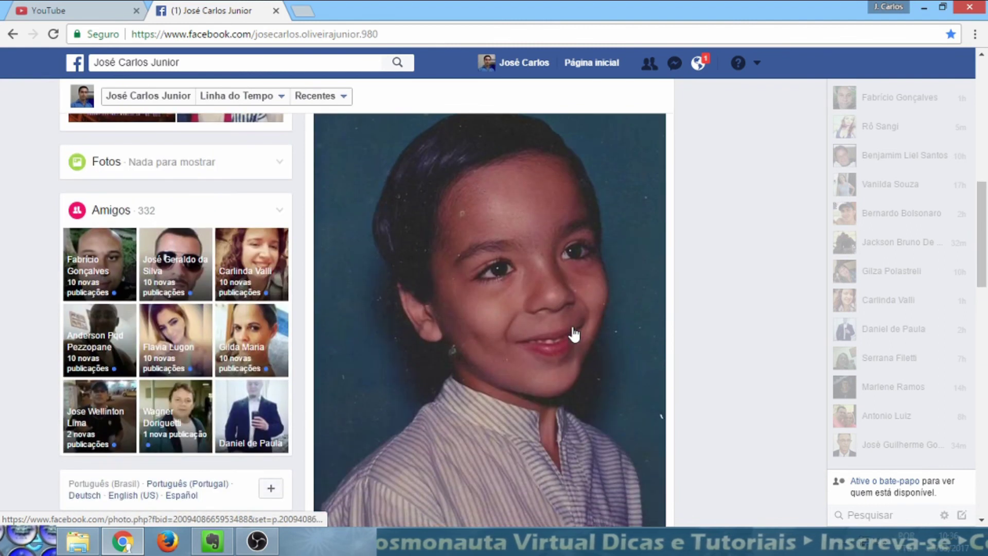